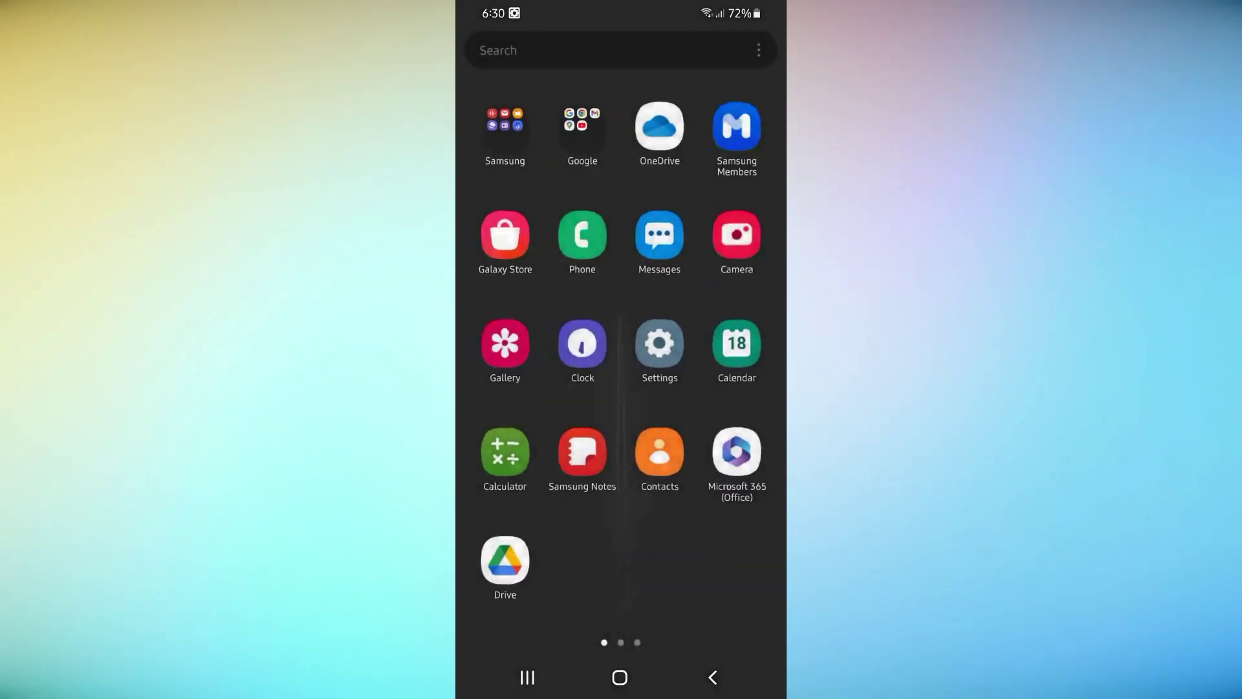
- Swipe the app drawer to its second page showing WhatsApp, Trello and Snapchat
drag(719, 339, 486, 339)
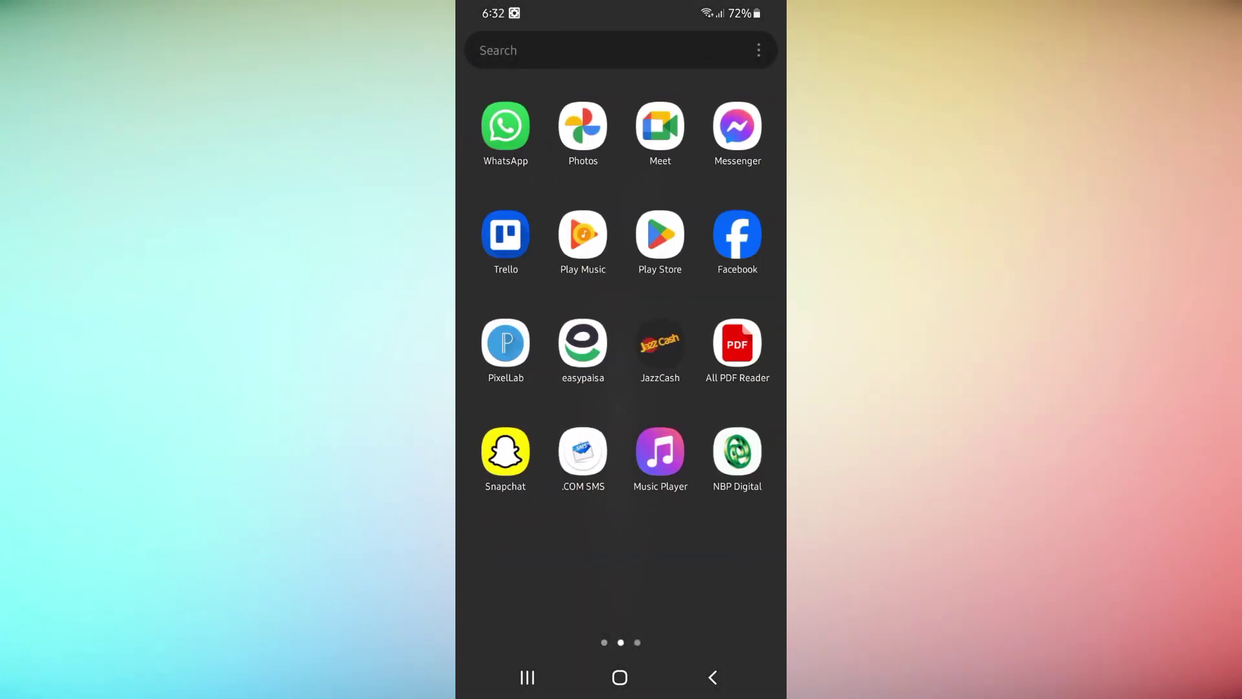
- Launch Play Store and bring up its Google account menu
click(583, 234)
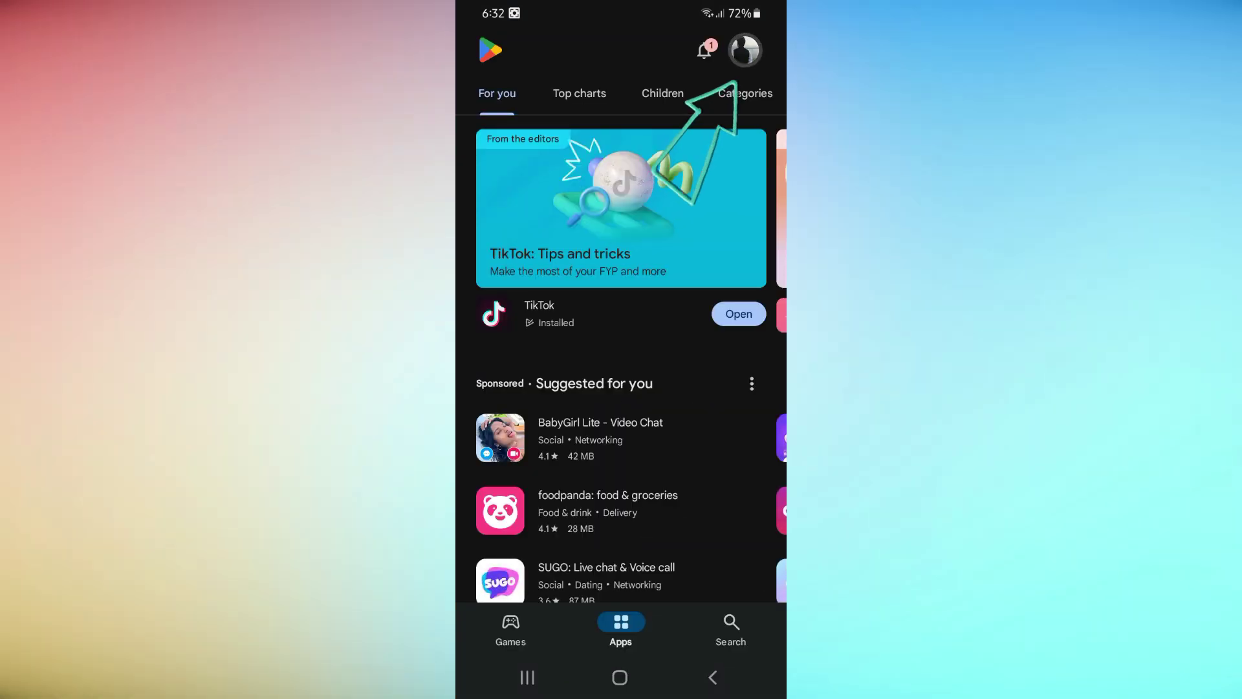
click(745, 49)
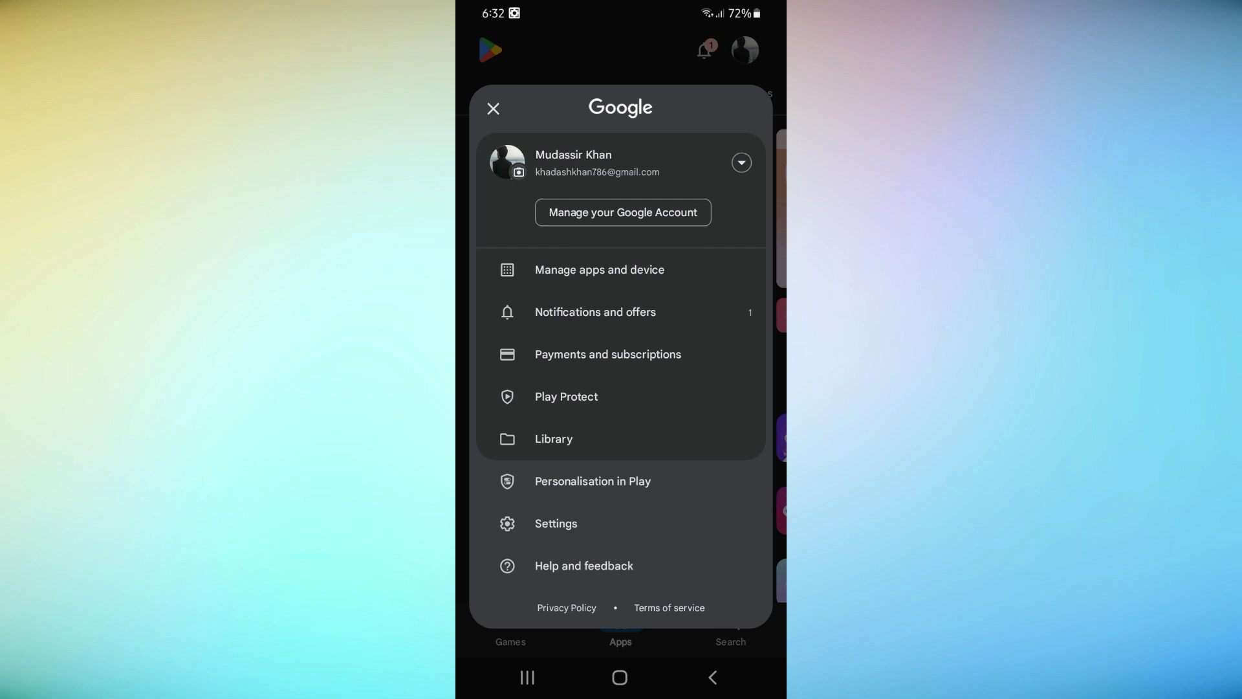
- Close the account menu, dismiss the 'Account storage is almost full' card, and show Security
key(Escape)
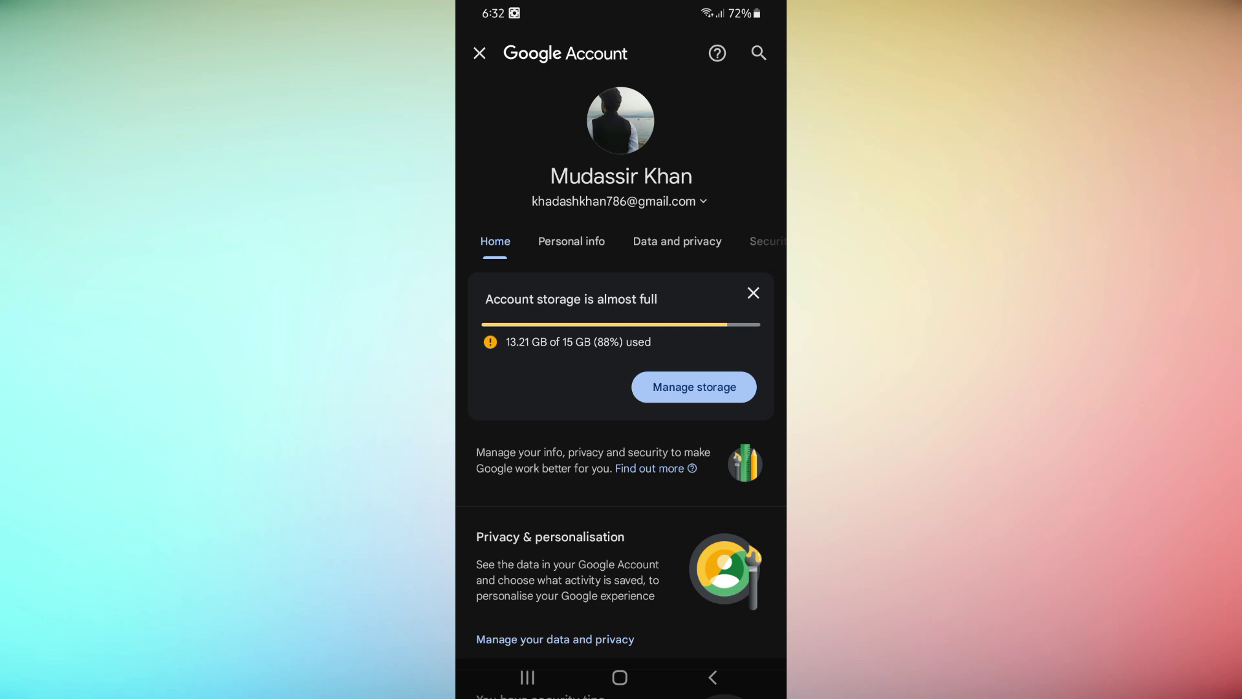
click(753, 292)
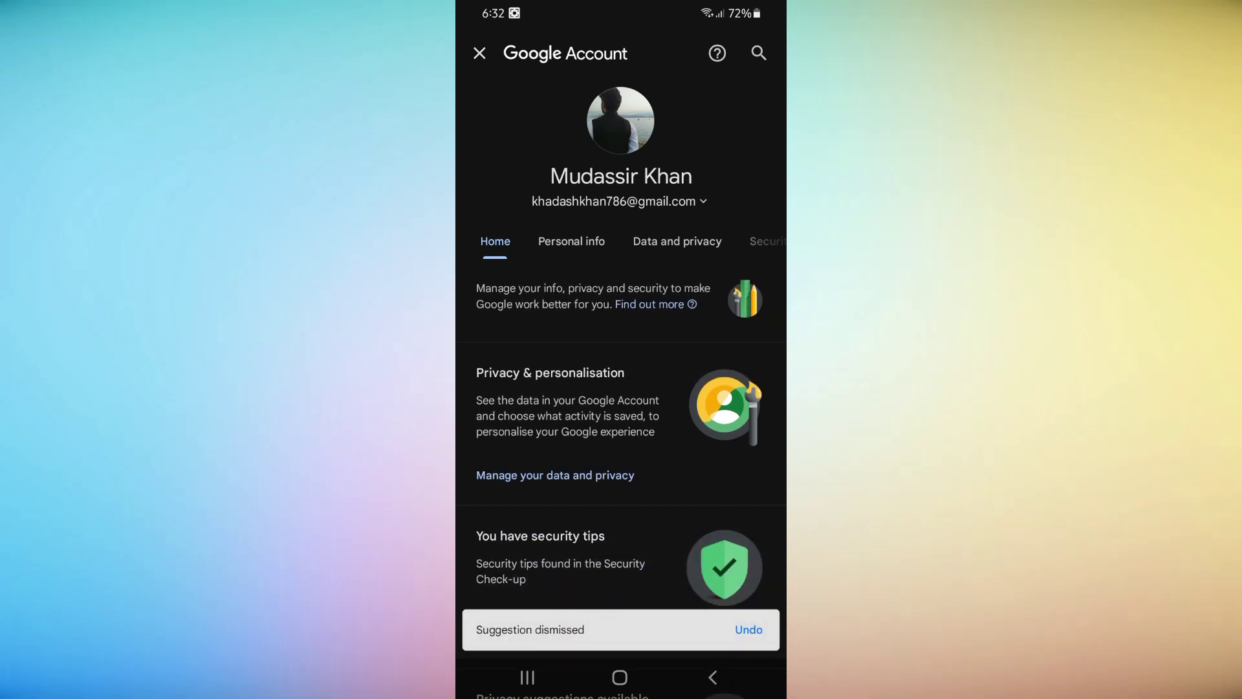
click(617, 240)
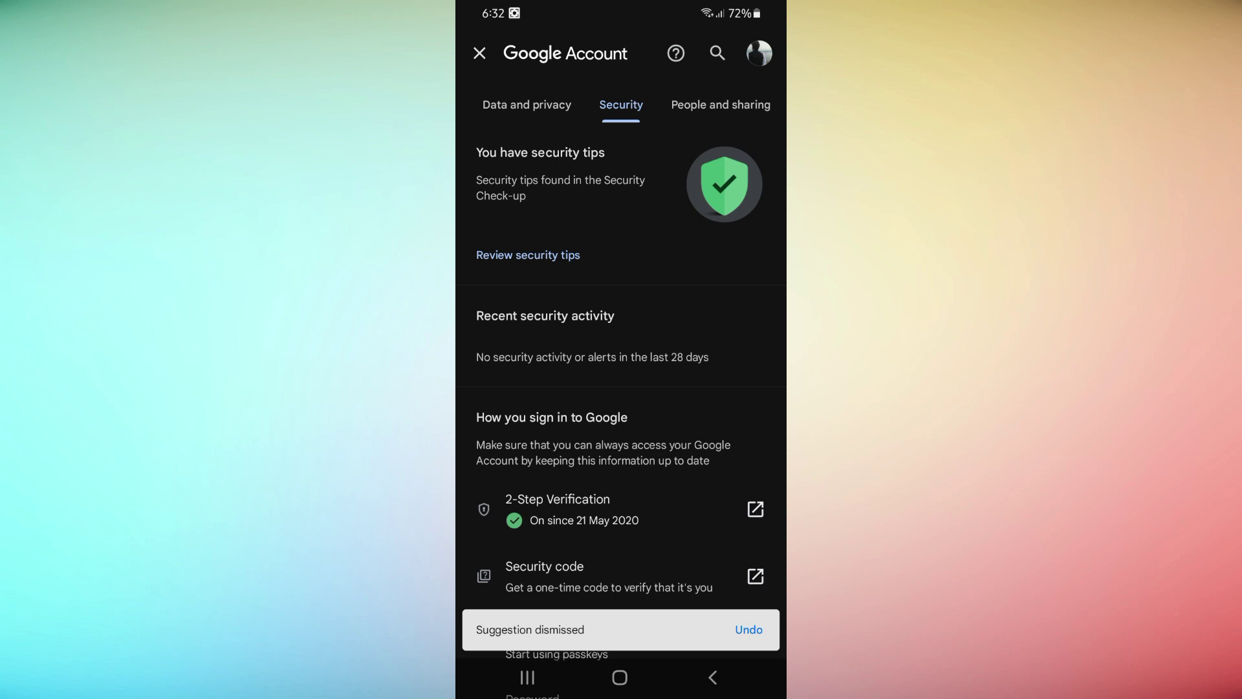
scroll(621, 388, down, 5)
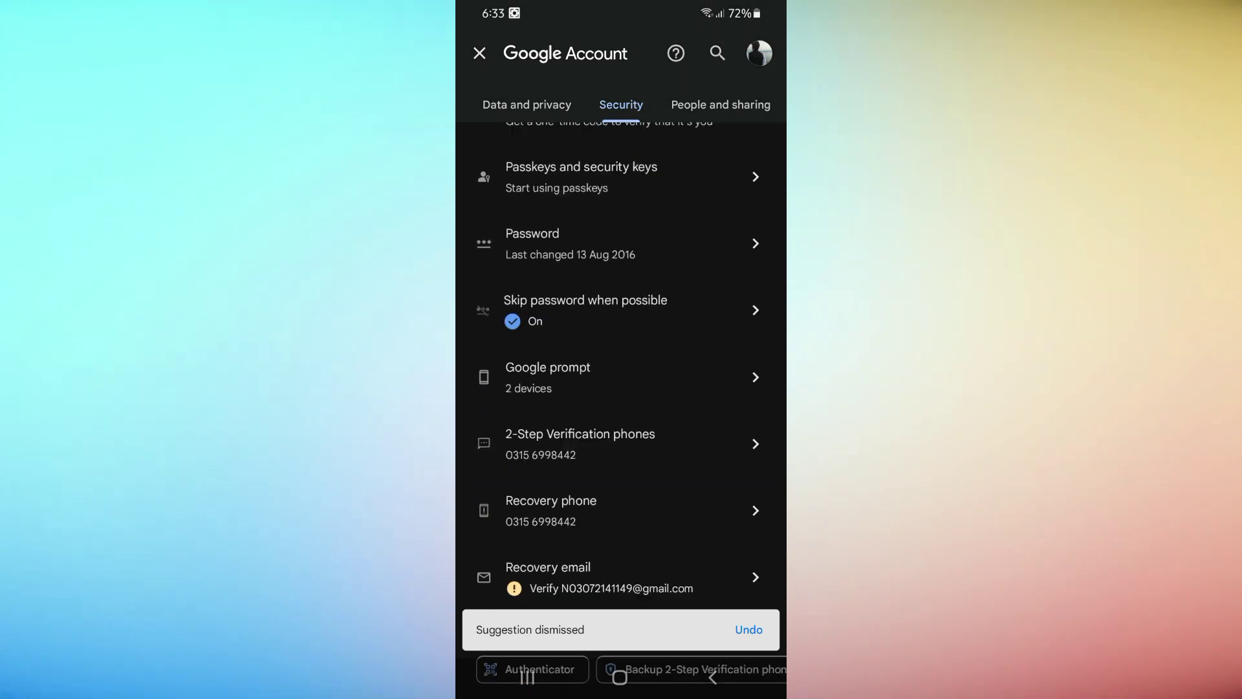
scroll(621, 389, down, 2)
scroll(621, 388, down, 4)
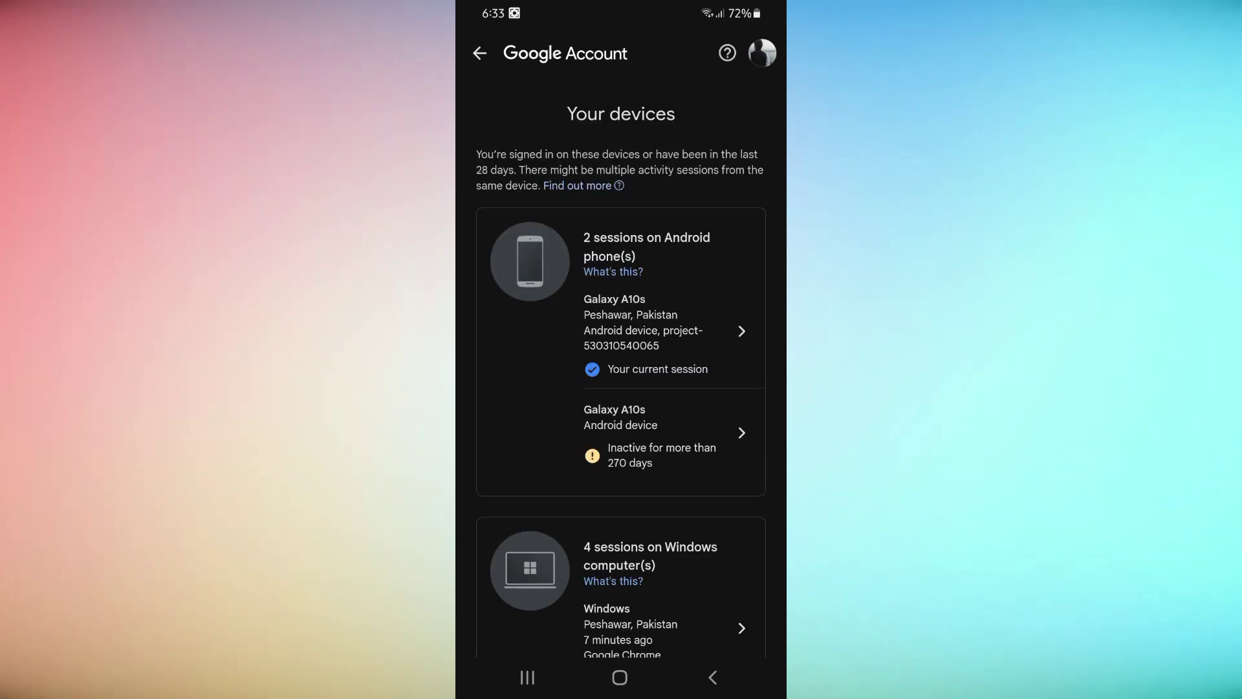
scroll(621, 389, down, 5)
scroll(622, 388, down, 2)
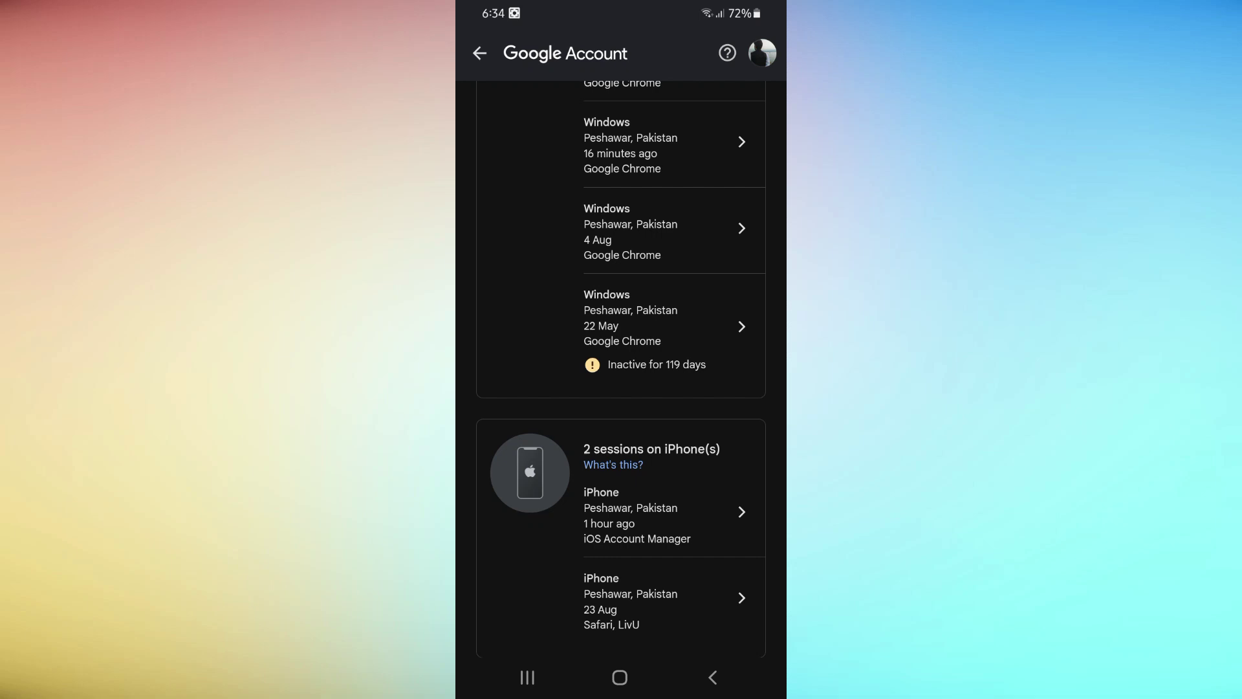
scroll(621, 369, up, 2)
scroll(622, 369, up, 3)
scroll(622, 369, down, 2)
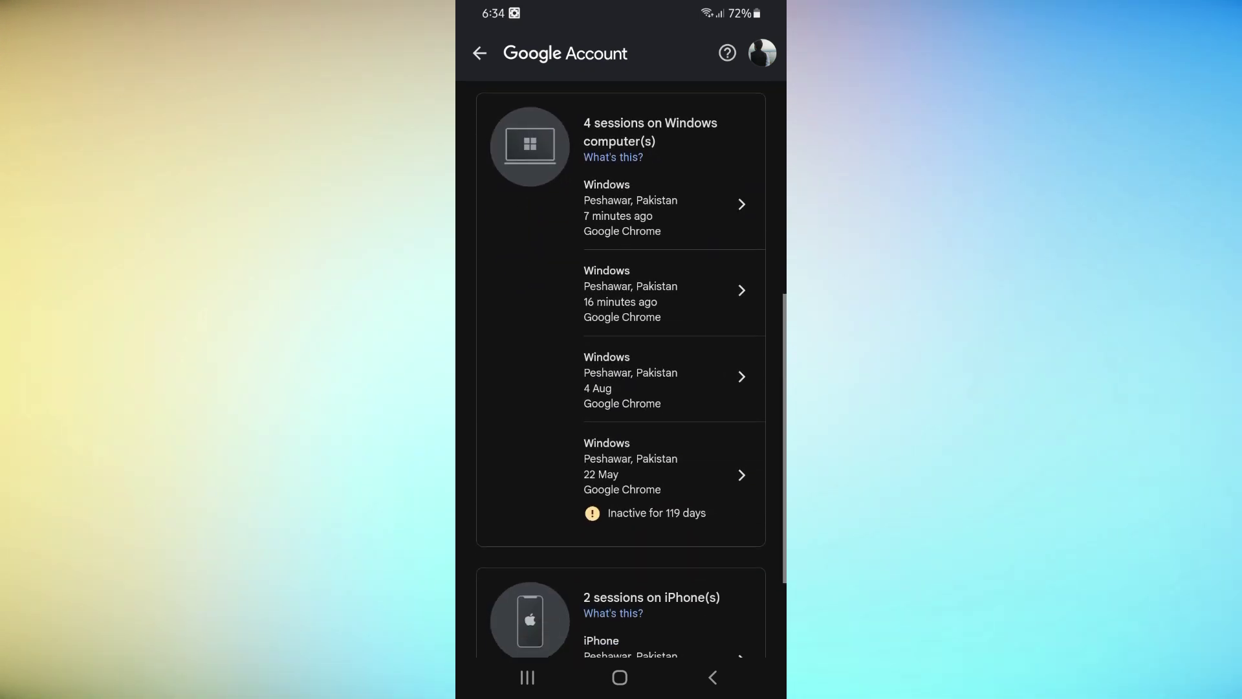
scroll(621, 388, up, 5)
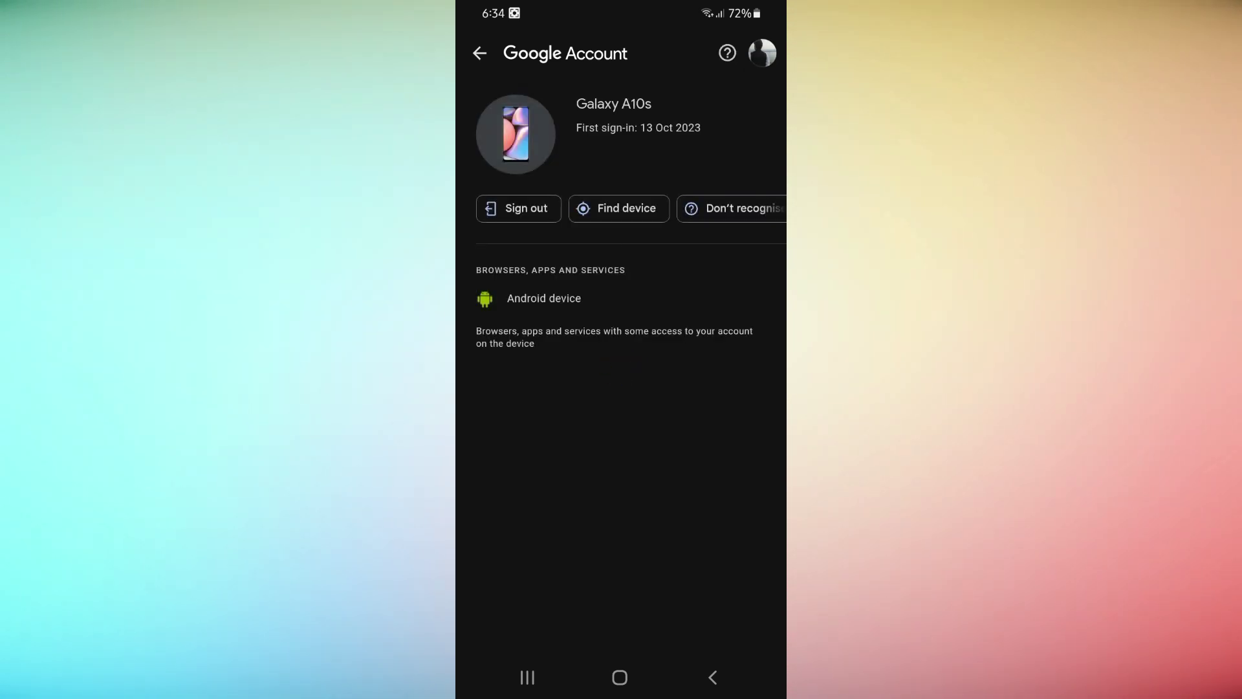
- Sign out the inactive Galaxy A10s, confirming and acknowledging the sign-out notice
click(518, 208)
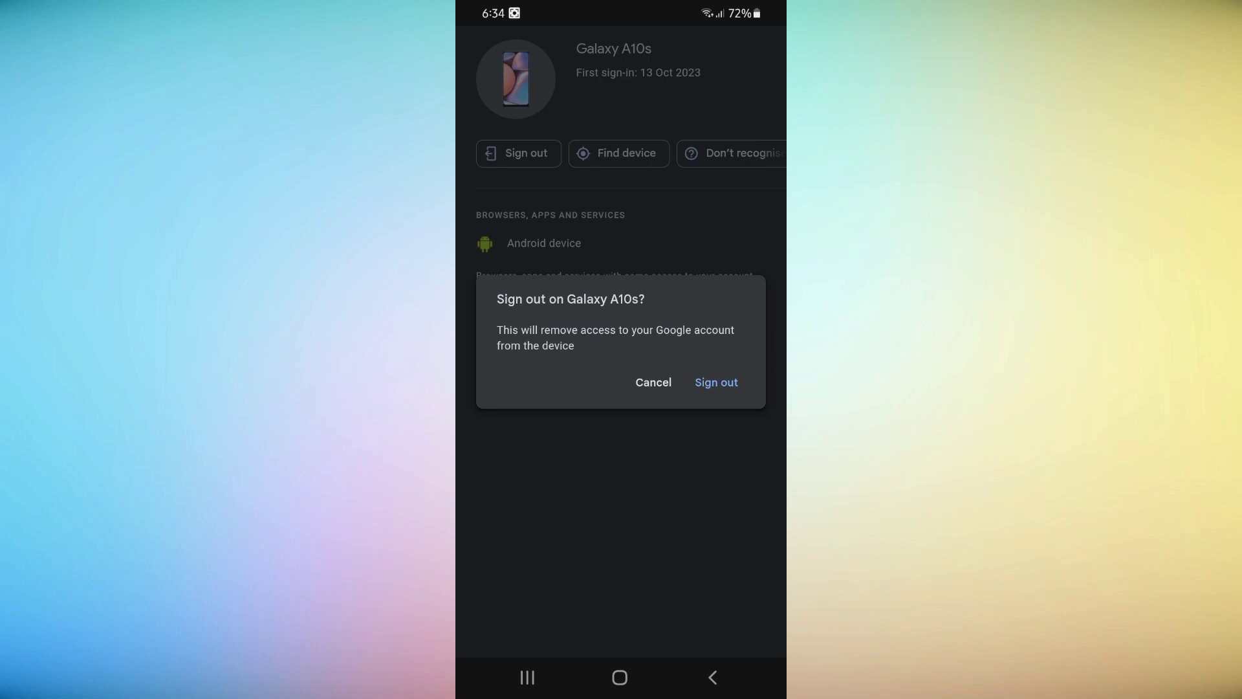
click(717, 381)
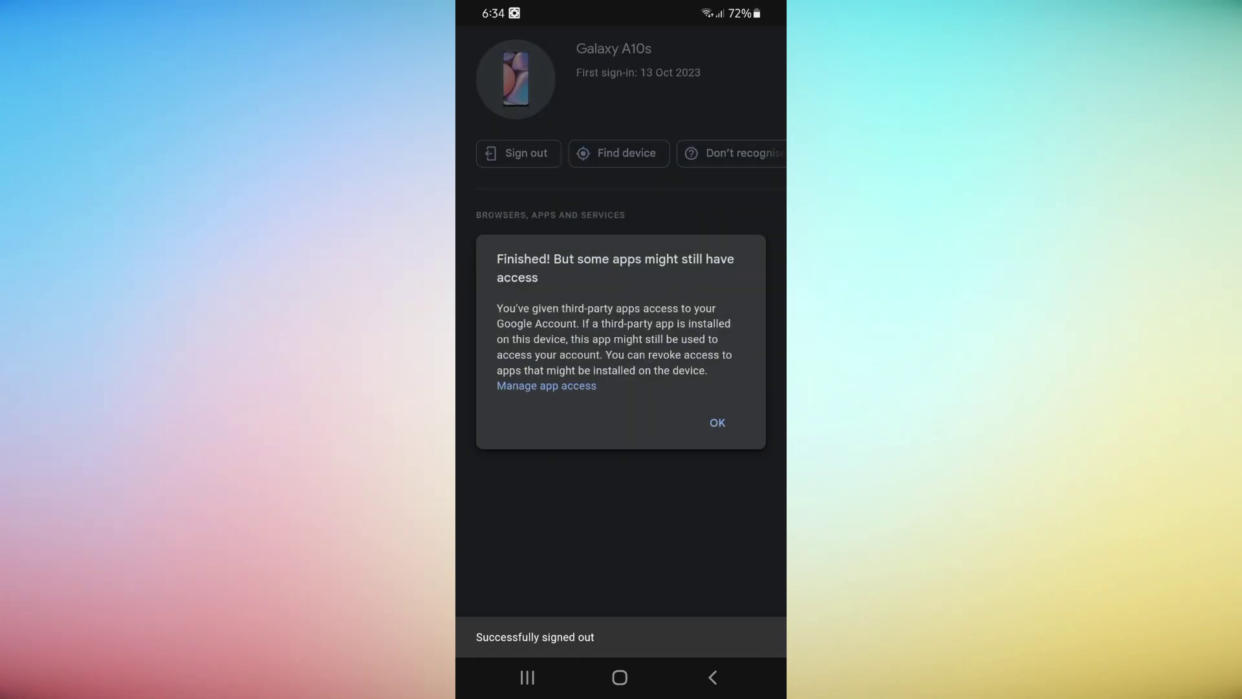
click(718, 423)
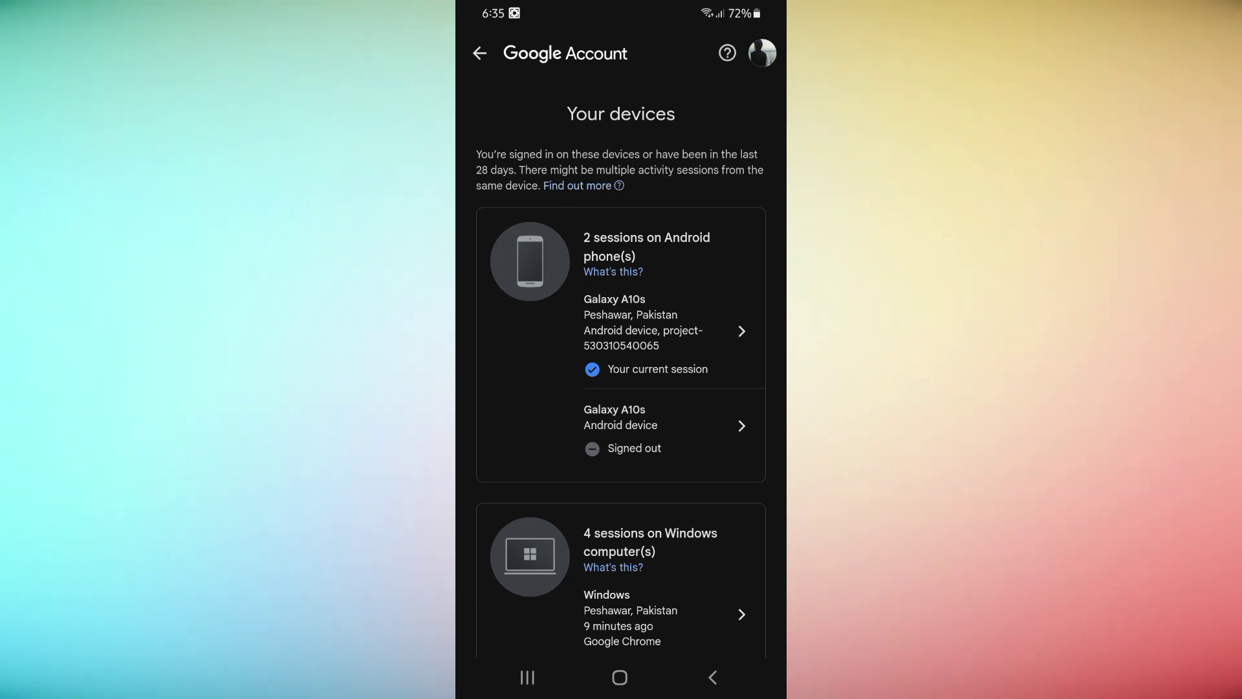
- Go back to the Security overview and close the Google Account pages
click(480, 53)
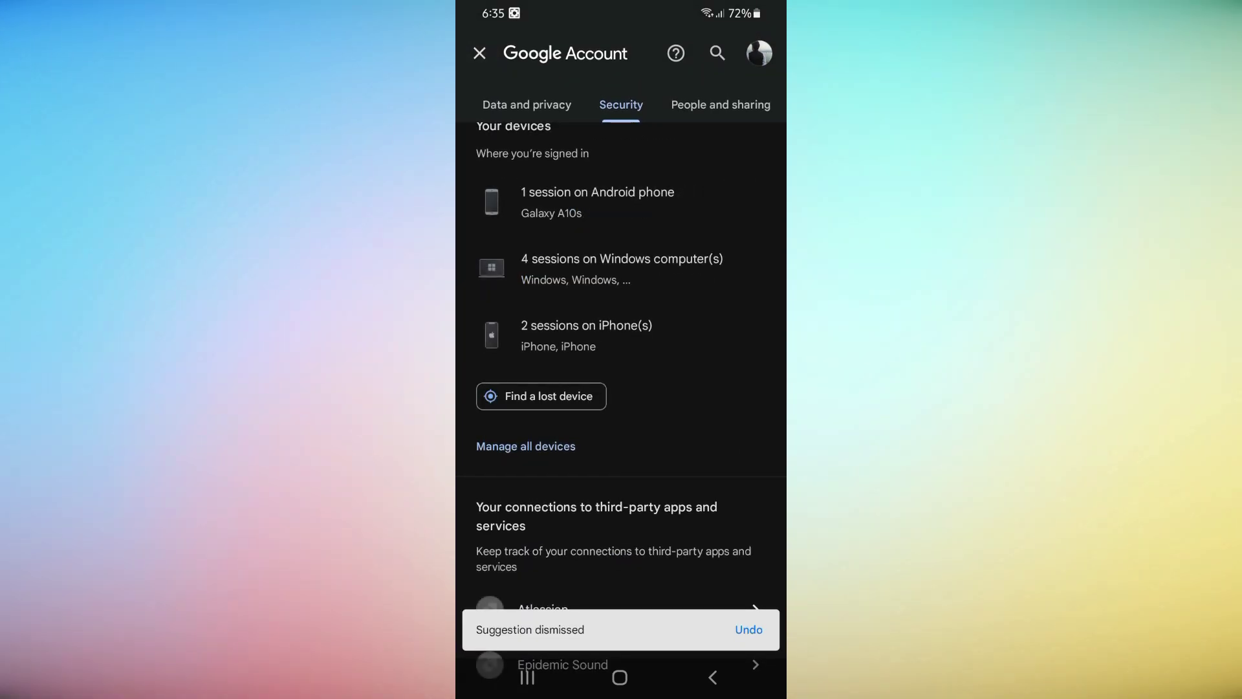
click(479, 52)
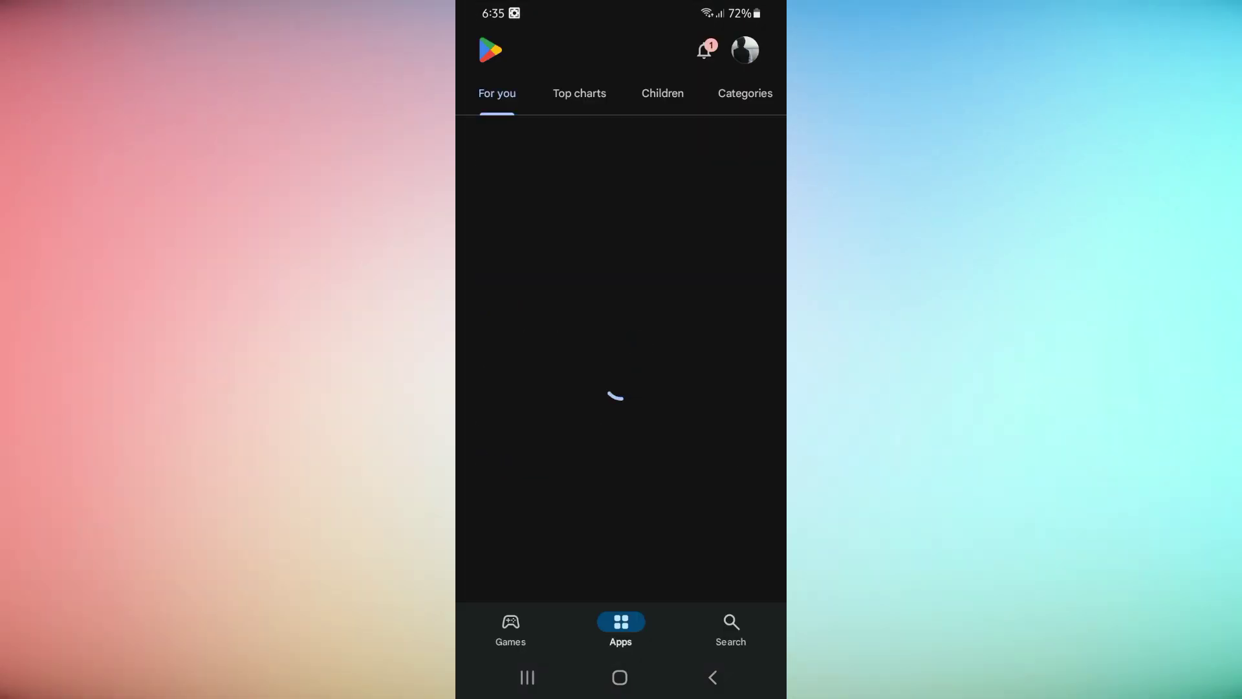